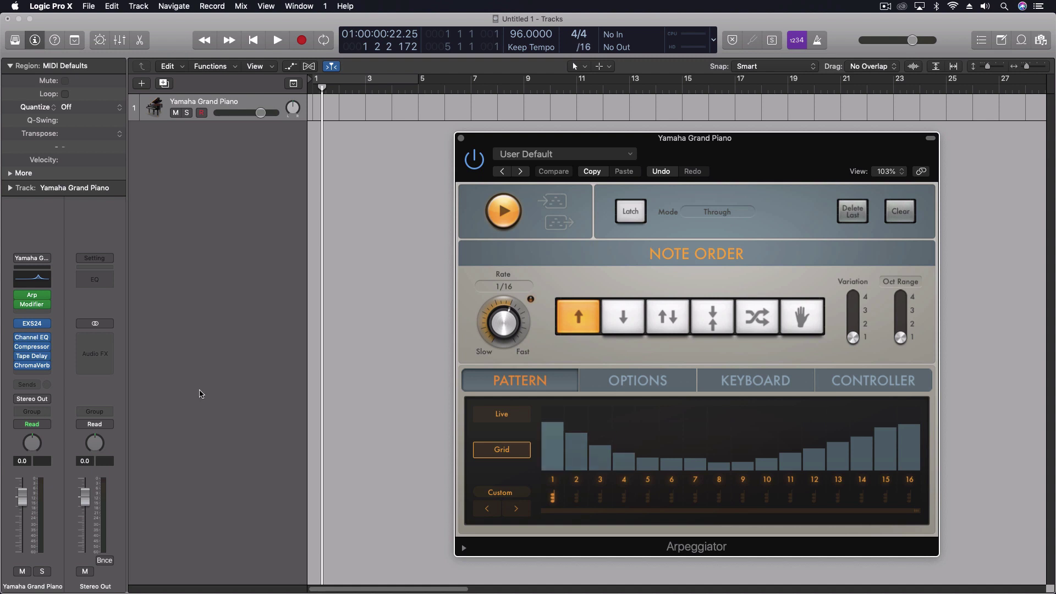
mouse_move(20, 357)
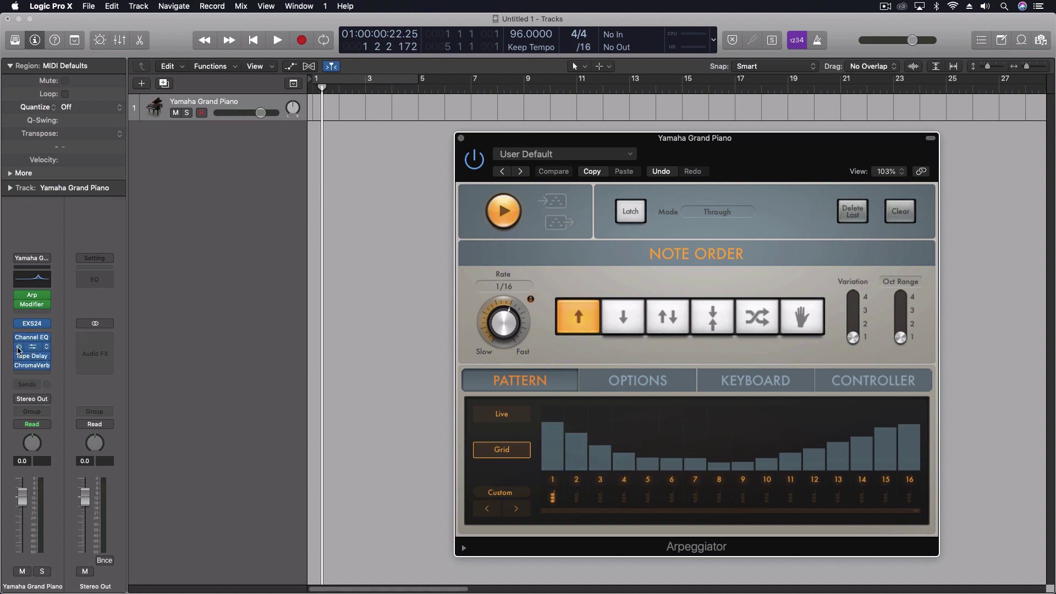
click(18, 340)
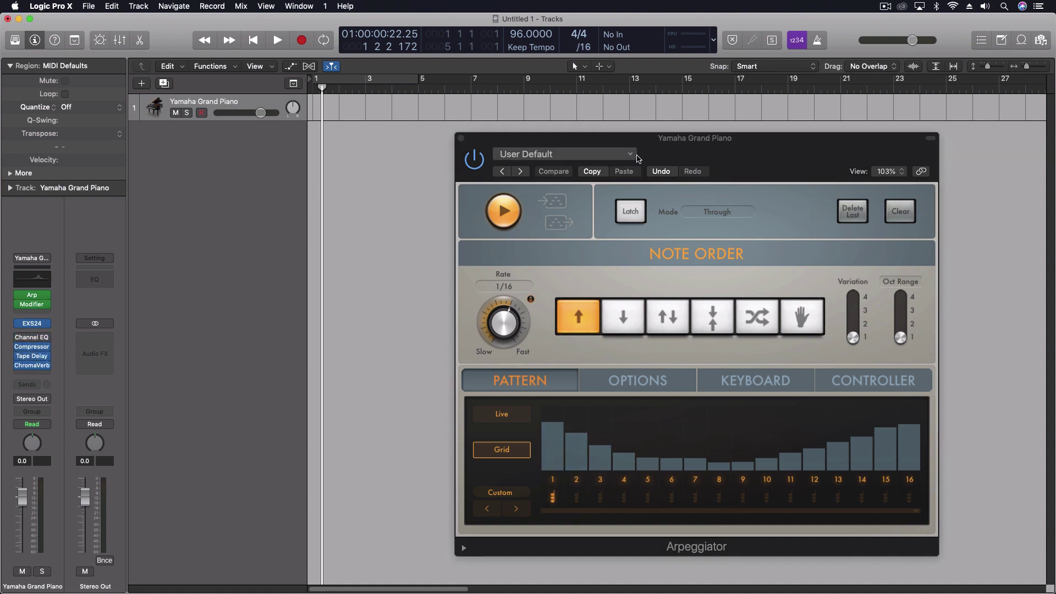
click(638, 158)
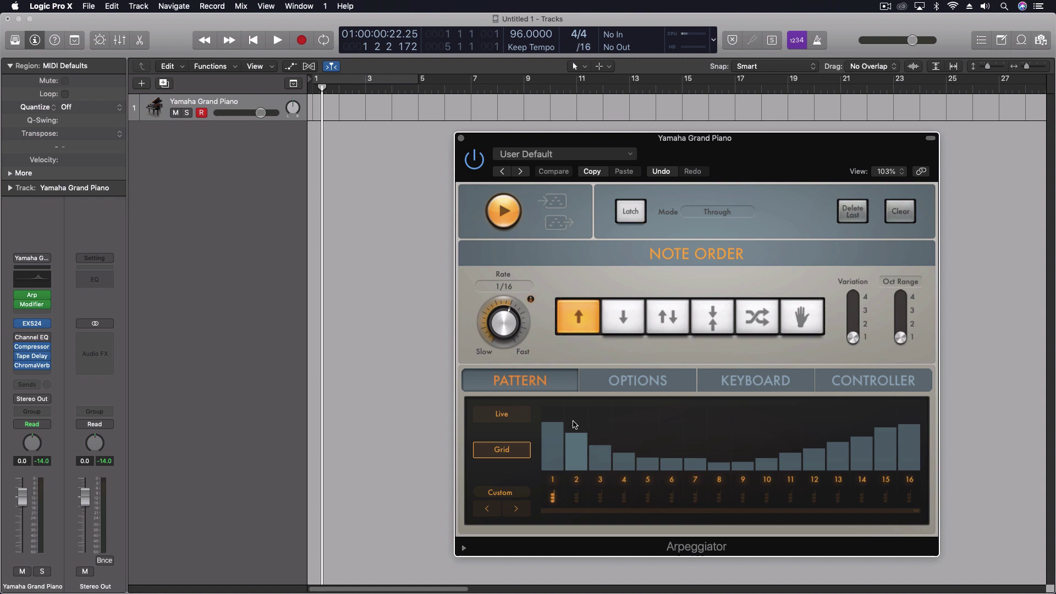
Open the piano track's Channel EQ plug-in, showing its +20 dB peak at 1620 Hz.
mouse_move(41, 317)
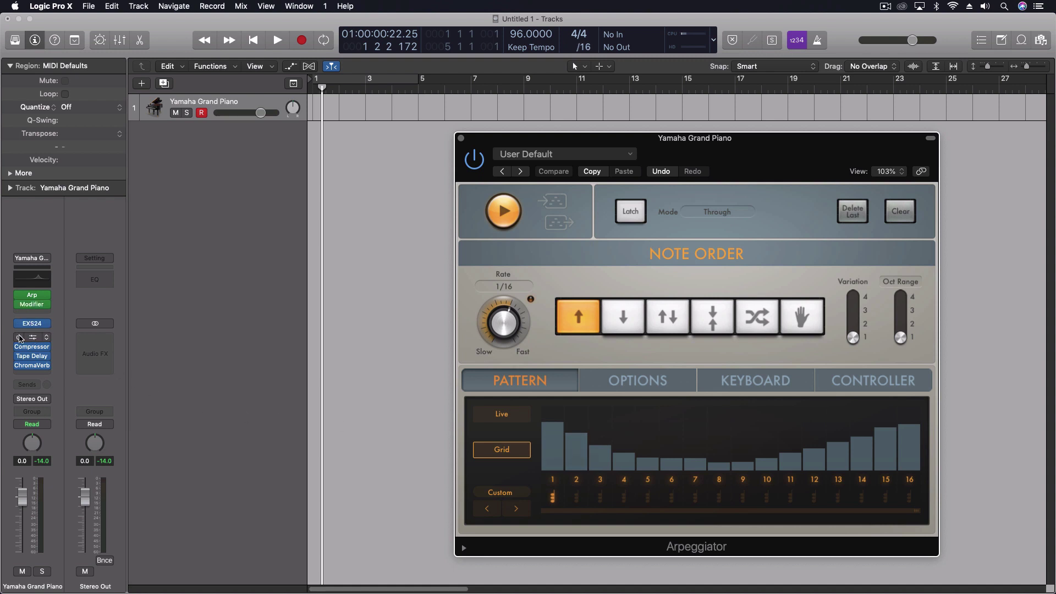
click(33, 338)
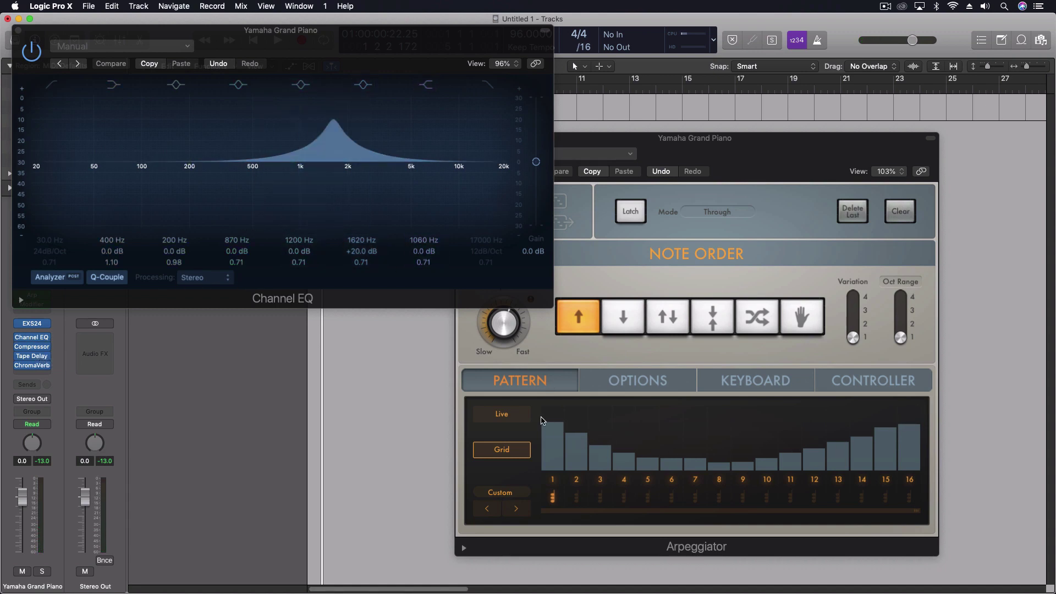
Open the Modifier MIDI effect and arrange it beside the Channel EQ window.
drag(367, 50, 421, 167)
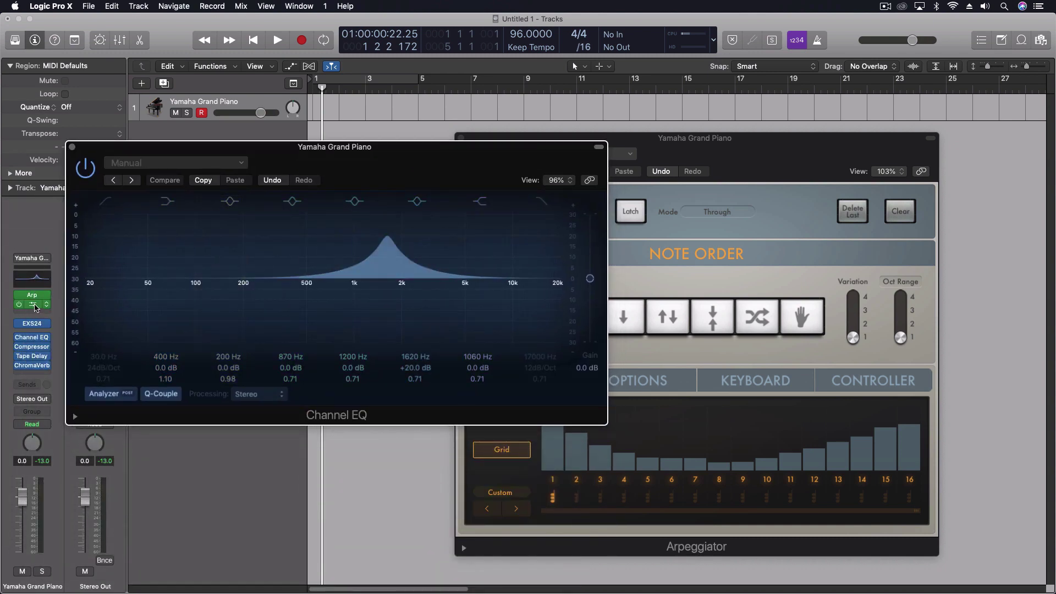
click(35, 307)
drag(272, 43, 975, 114)
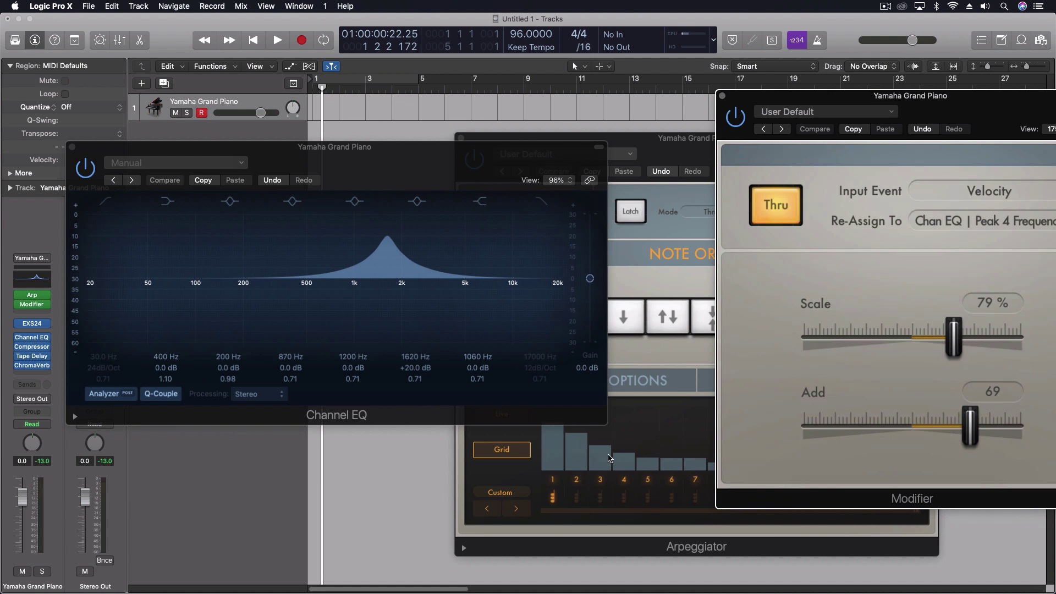
drag(962, 109, 720, 60)
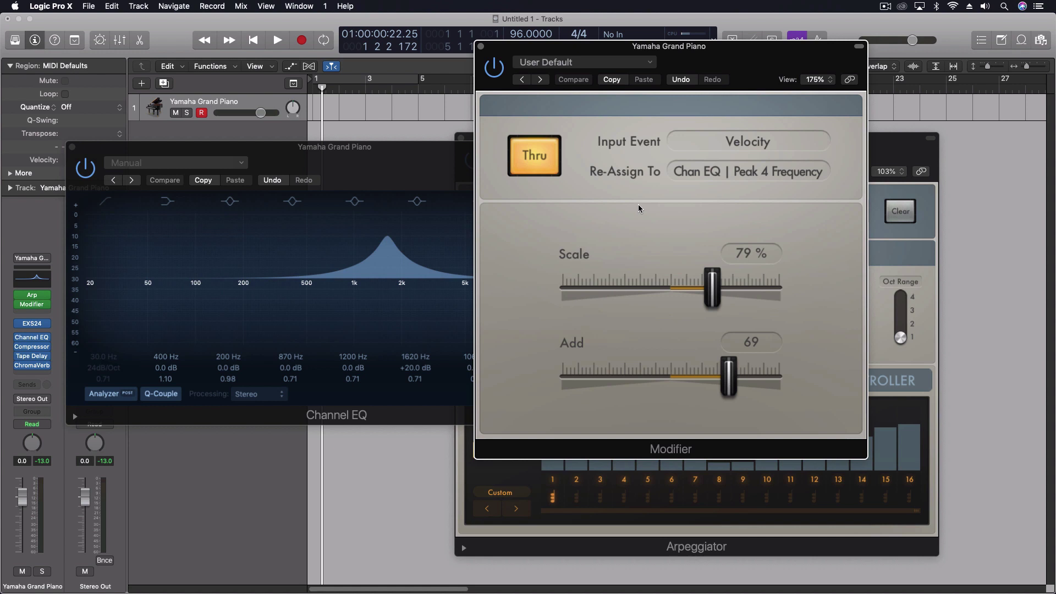
Keep Velocity as input event and learn the 1620 Hz Peak 4 Frequency as re-assign target.
click(756, 143)
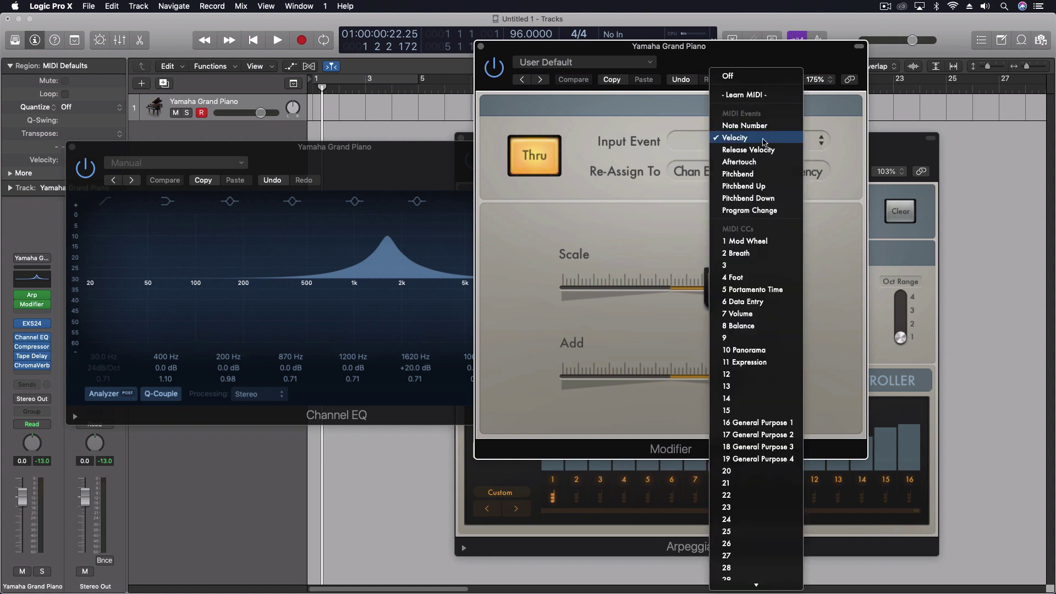
click(598, 135)
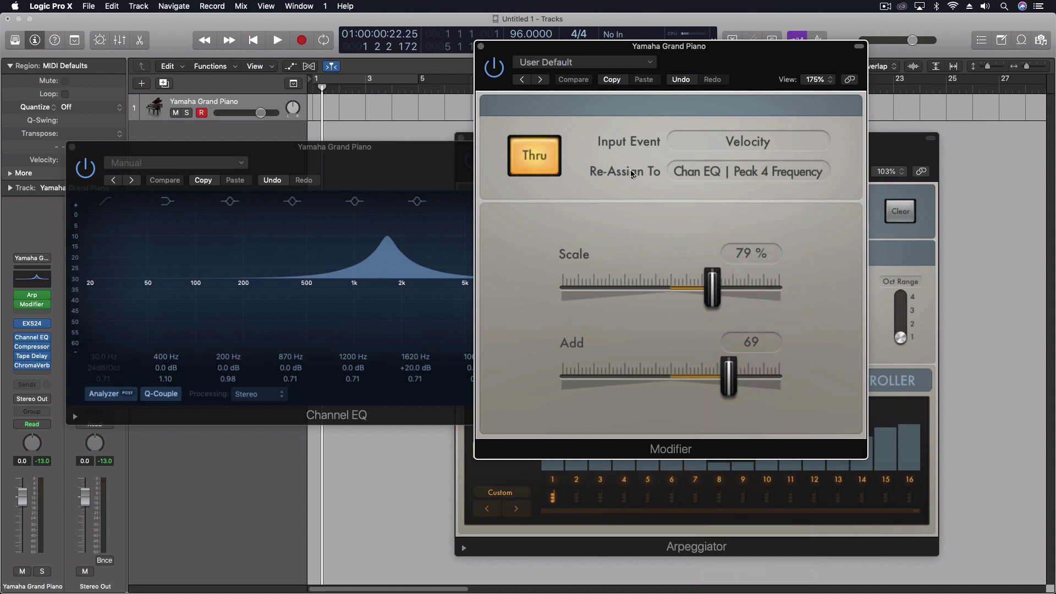
click(713, 174)
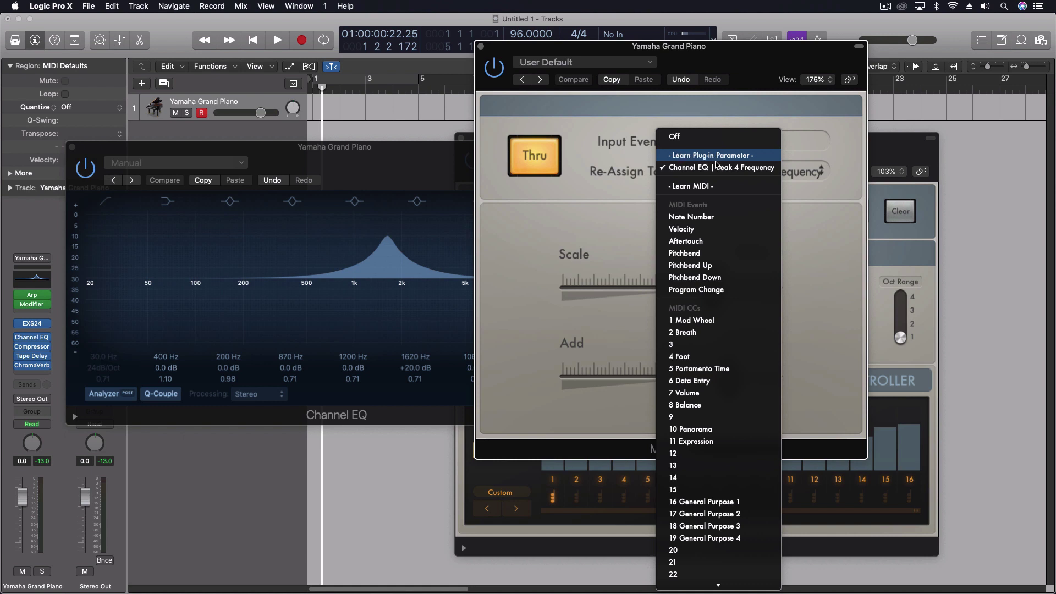
click(715, 156)
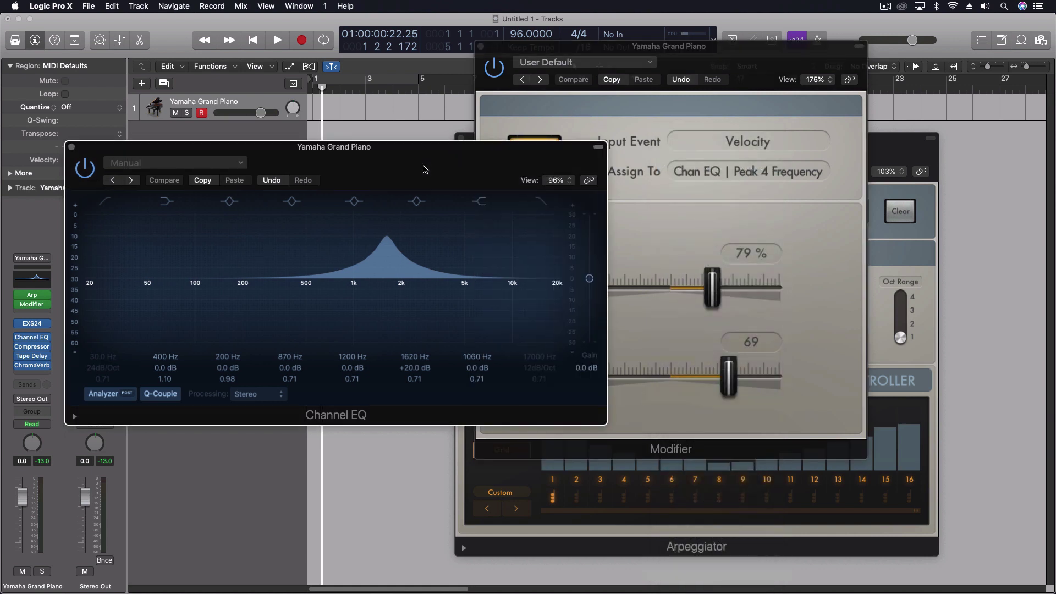
click(413, 364)
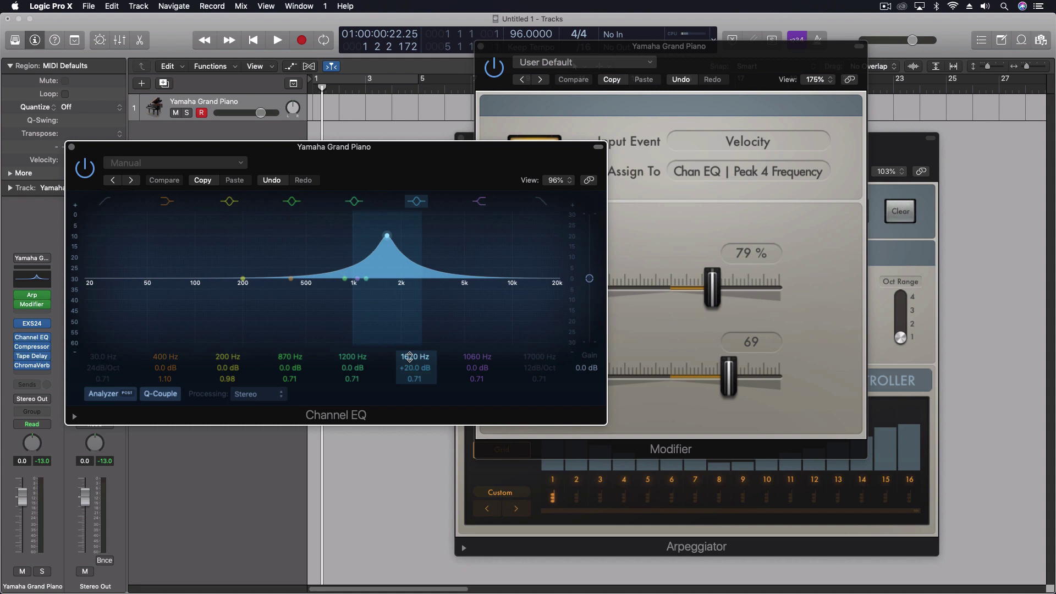
Adjust the Modifier's Scale to 104% and lower Add from 29 to 17.
click(747, 70)
drag(694, 62, 785, 52)
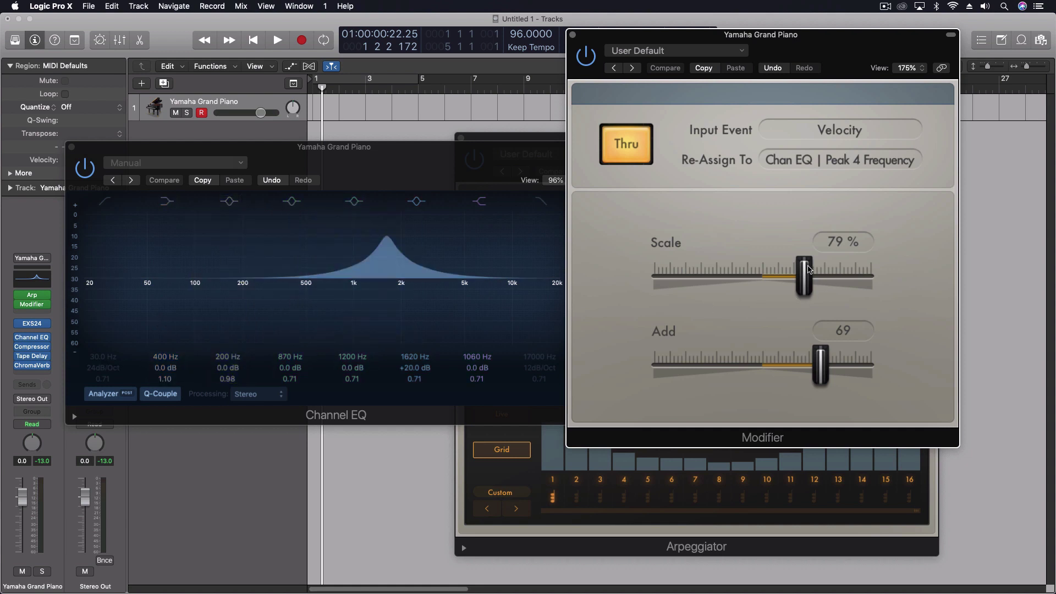
drag(808, 270, 760, 269)
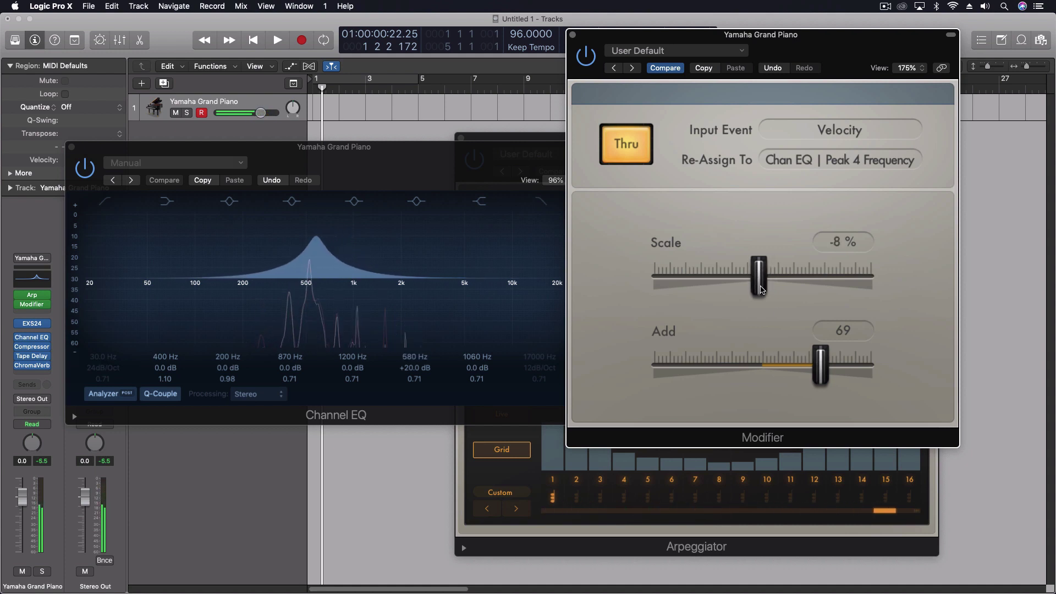
drag(762, 291, 804, 291)
drag(823, 373, 791, 367)
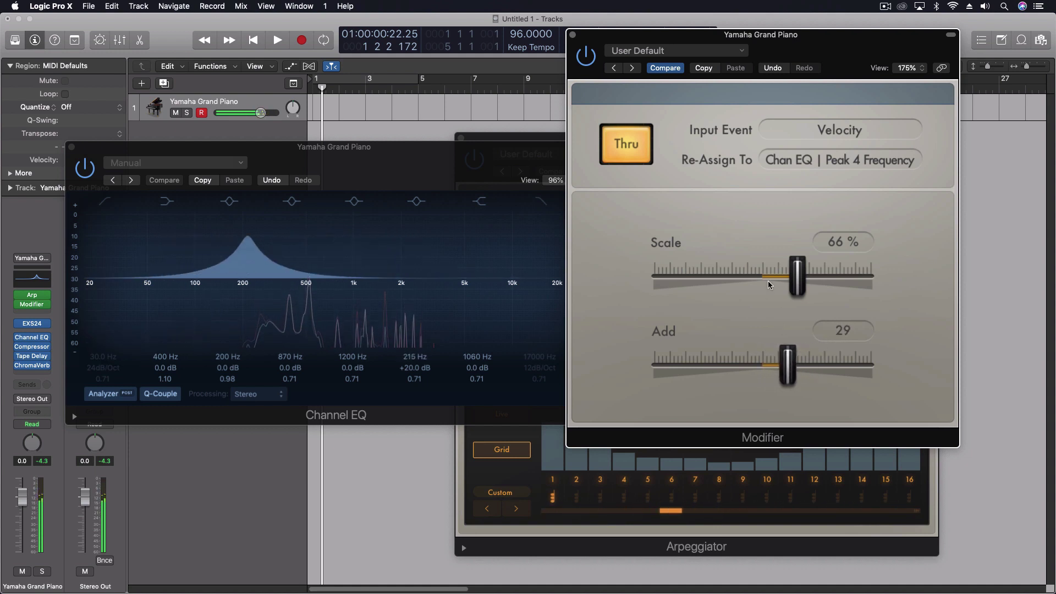
drag(780, 279, 785, 278)
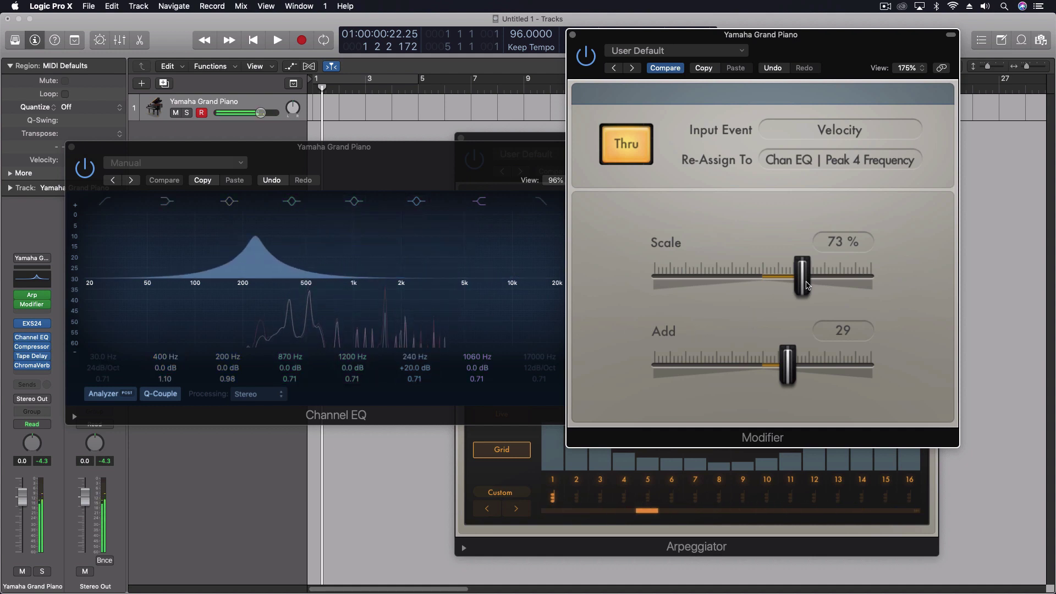
drag(807, 285, 823, 285)
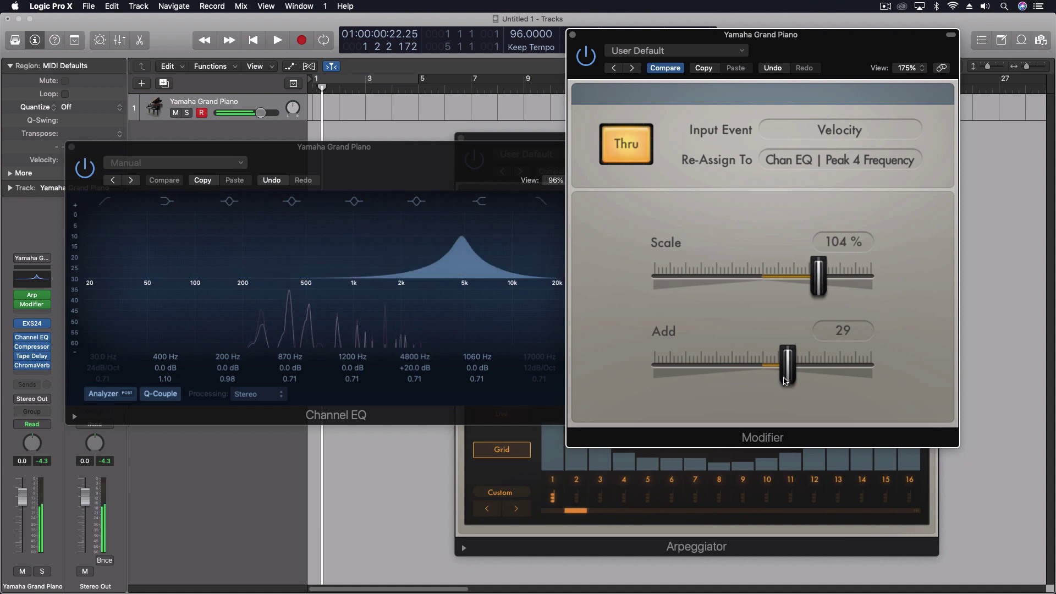
drag(784, 365, 775, 364)
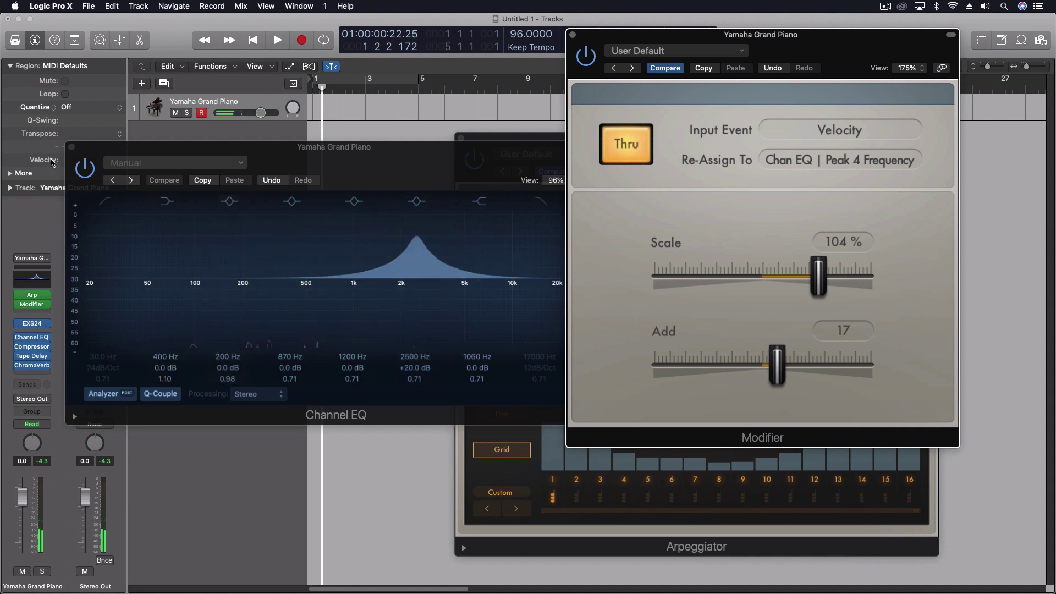
Toggle the Modifier's Thru off and on, then close the Channel EQ and Modifier windows.
drag(112, 153, 100, 251)
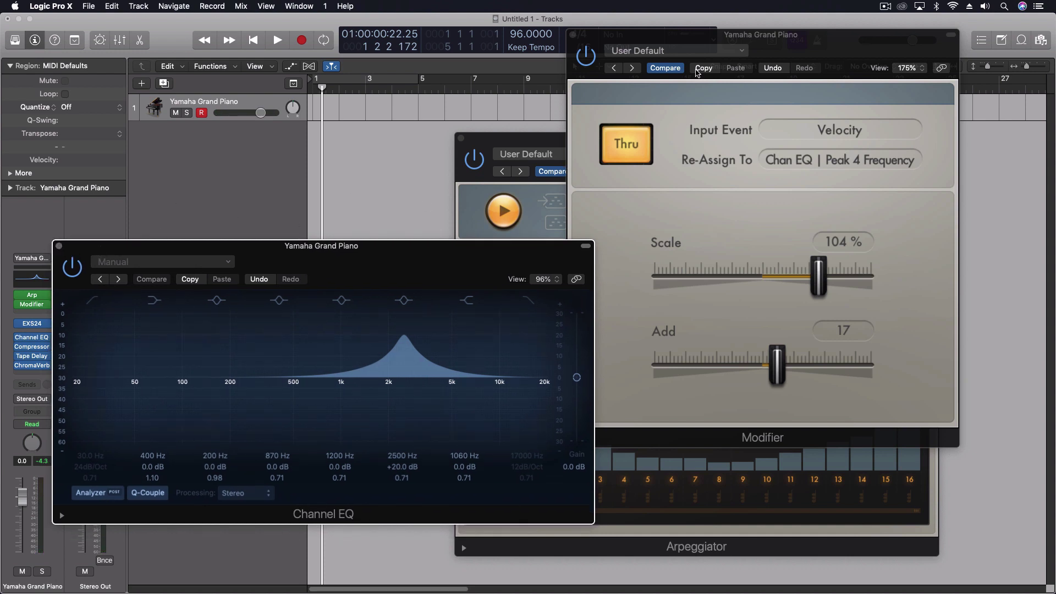
click(783, 35)
click(630, 147)
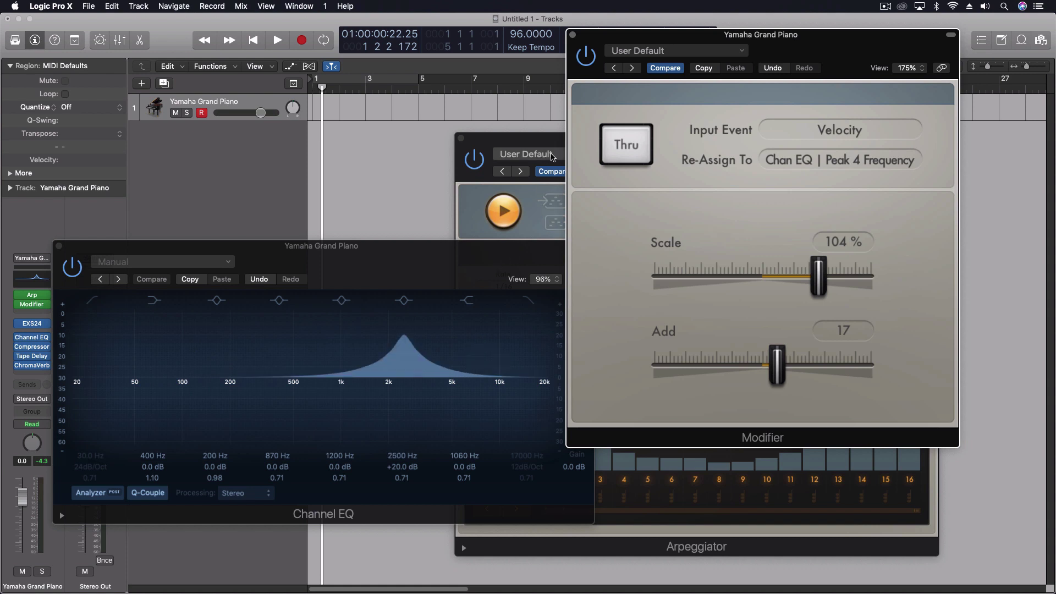
click(626, 144)
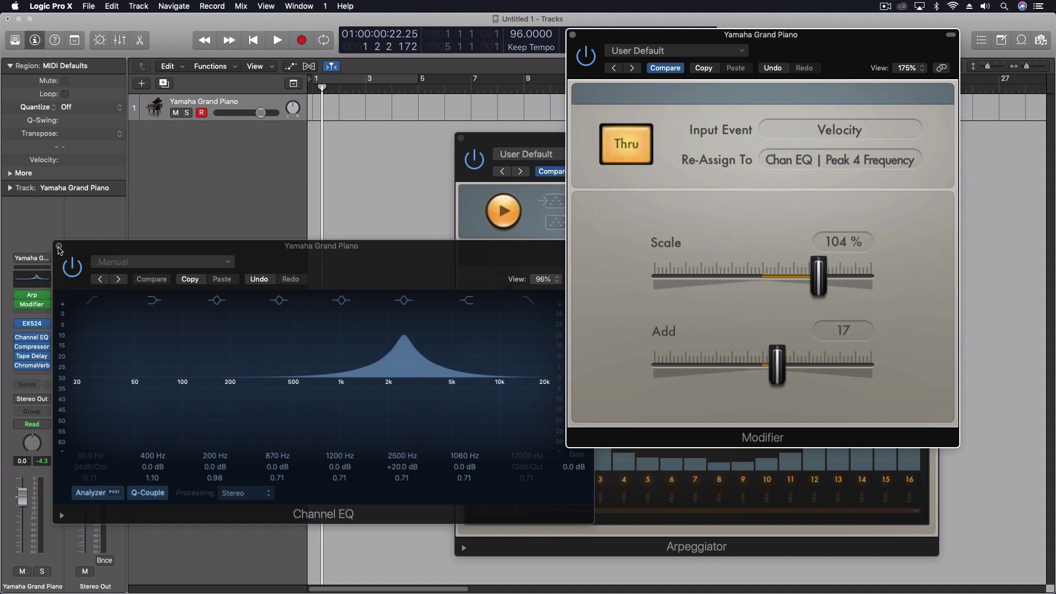
click(59, 247)
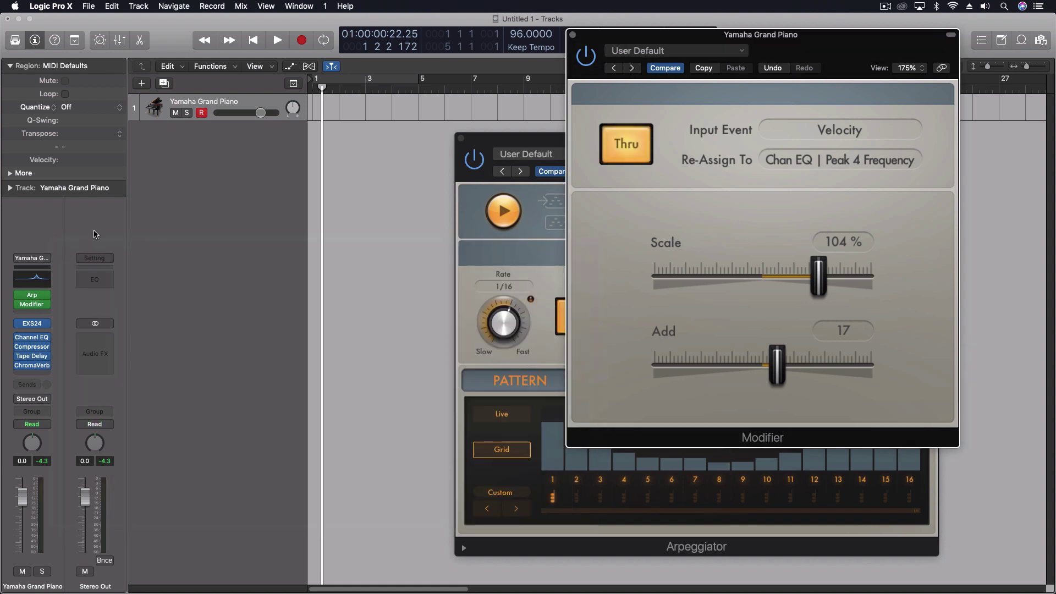
click(573, 35)
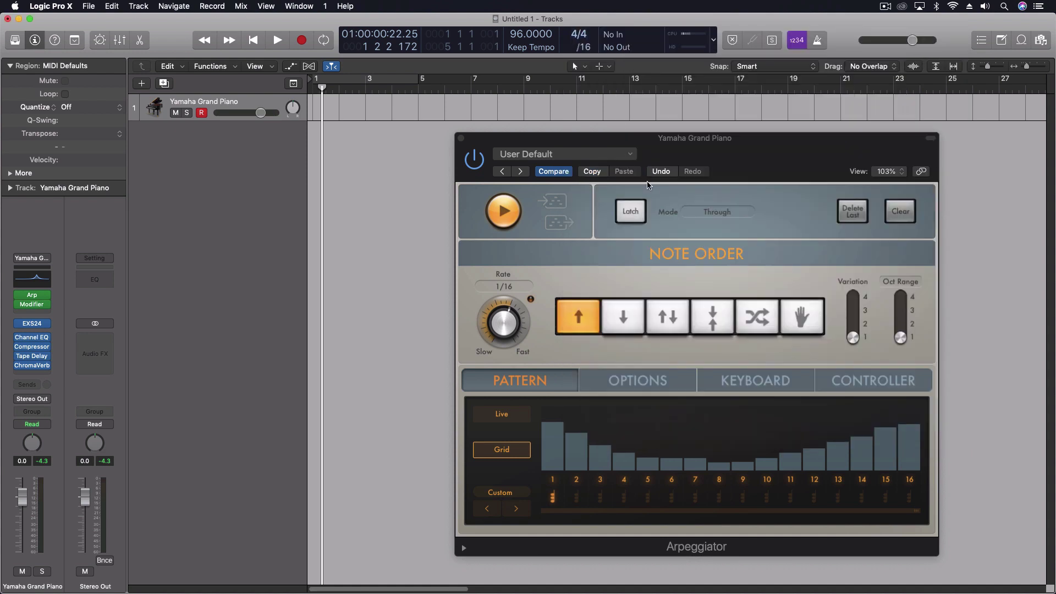
Insert a Velocity Processor after the Modifier with Threshold 2, Ratio 8.000 and Make Up 58.
click(31, 313)
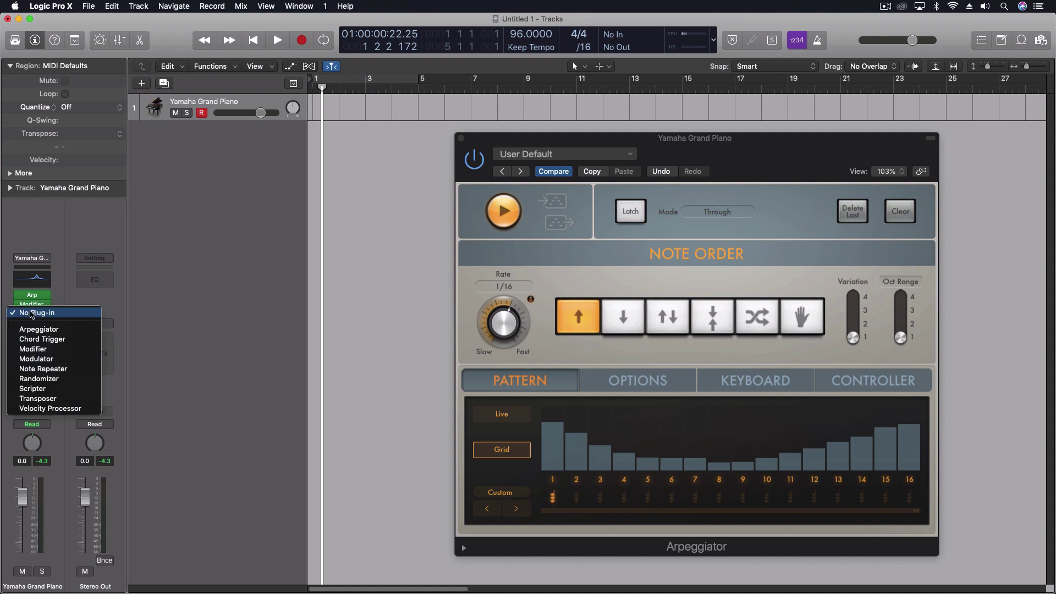
click(64, 408)
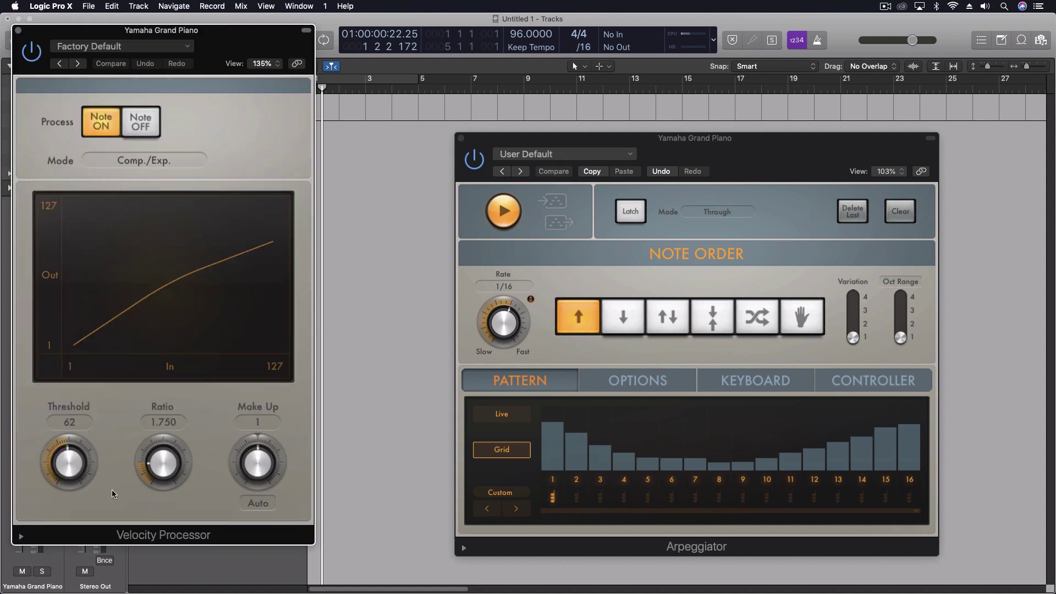
drag(75, 465, 74, 511)
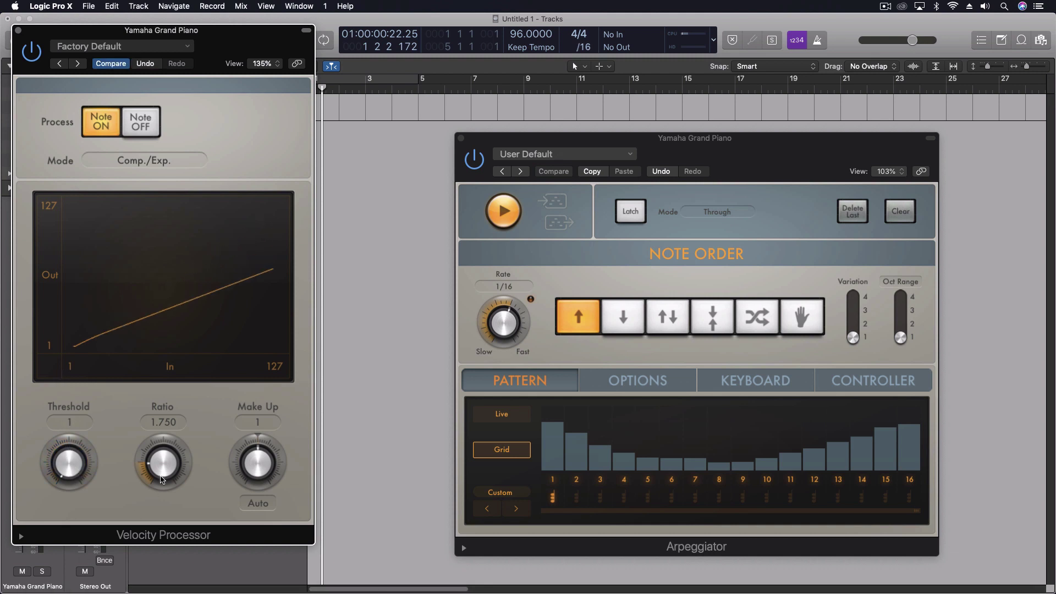
drag(161, 477, 137, 356)
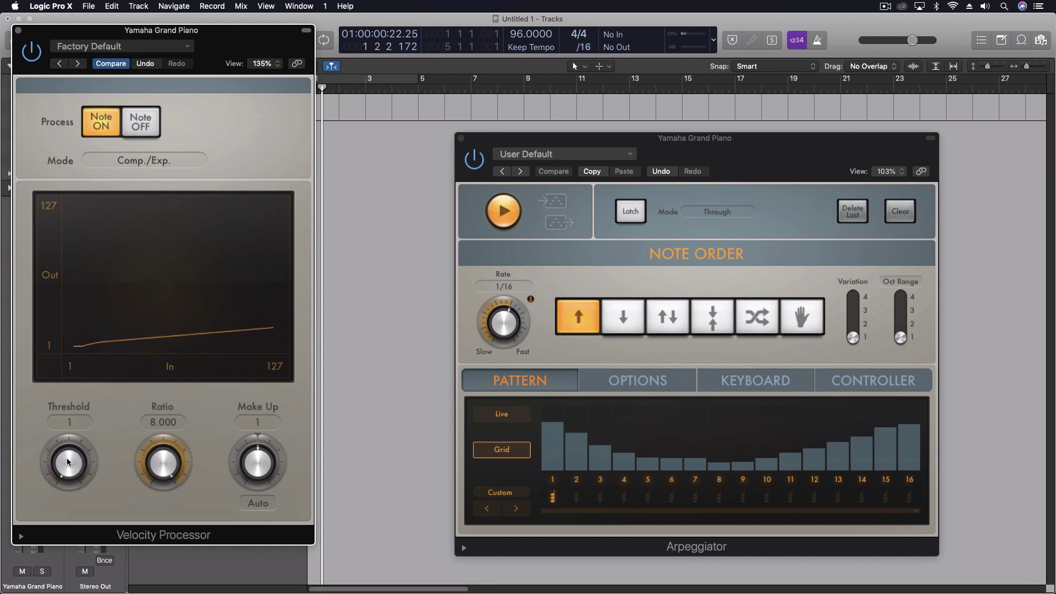
drag(67, 458, 48, 432)
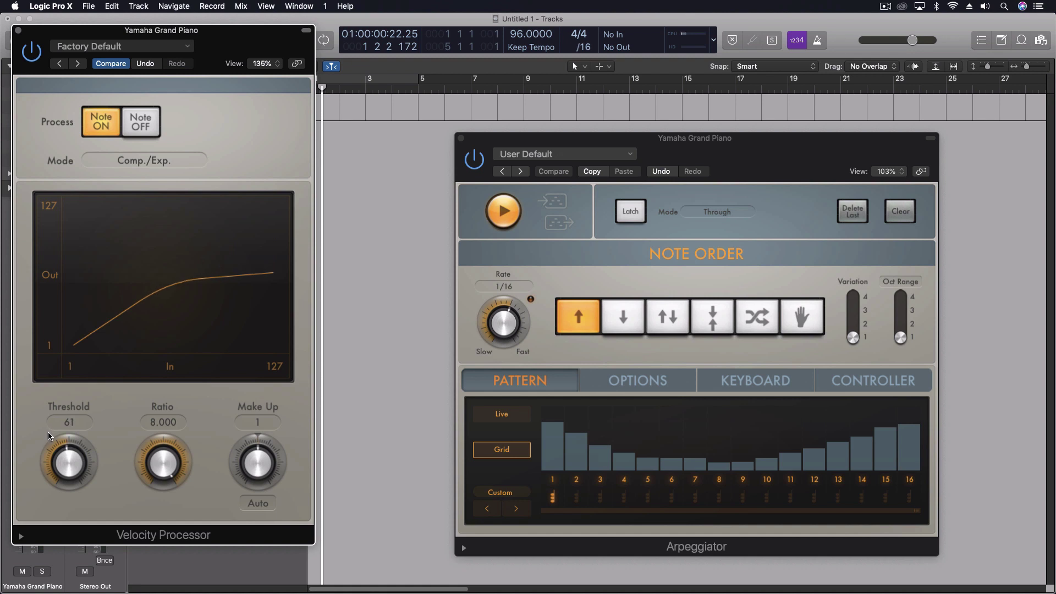
double_click(164, 422)
mouse_move(249, 464)
mouse_down()
mouse_move(251, 450)
mouse_move(254, 472)
mouse_move(253, 461)
mouse_up()
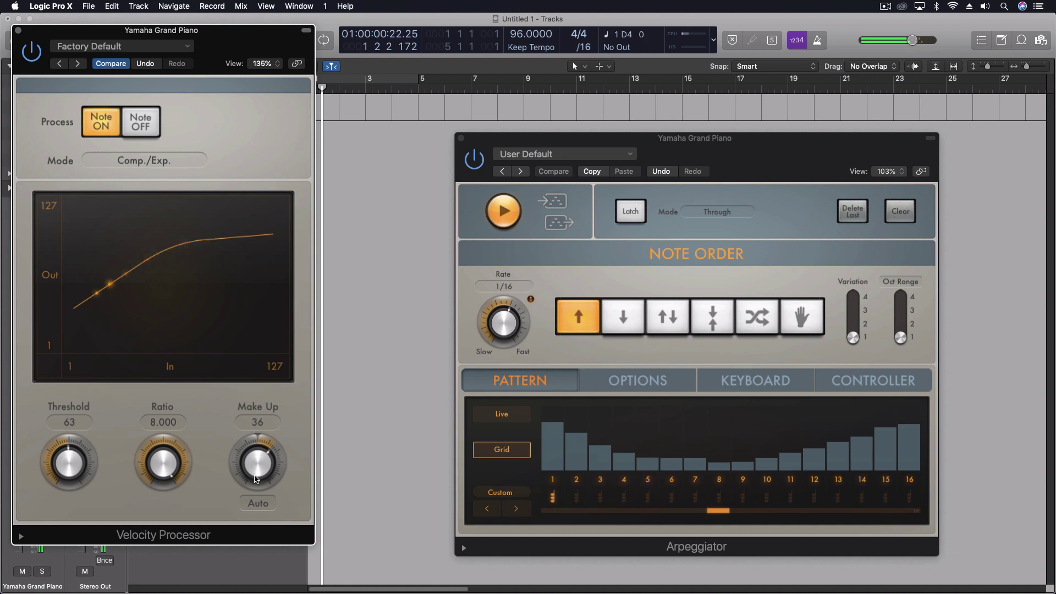
drag(70, 465, 63, 540)
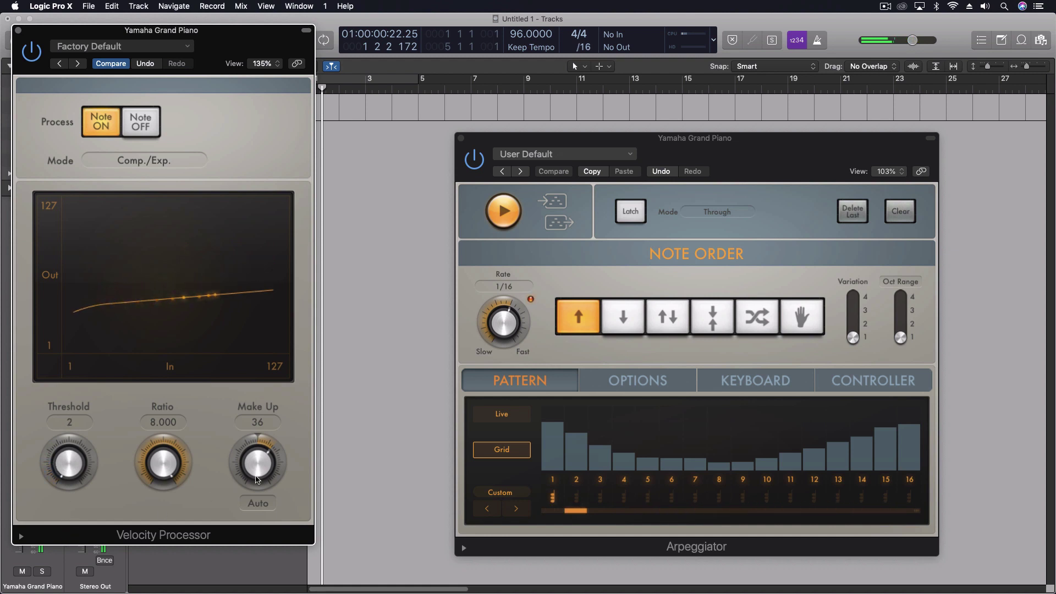
drag(256, 477, 210, 503)
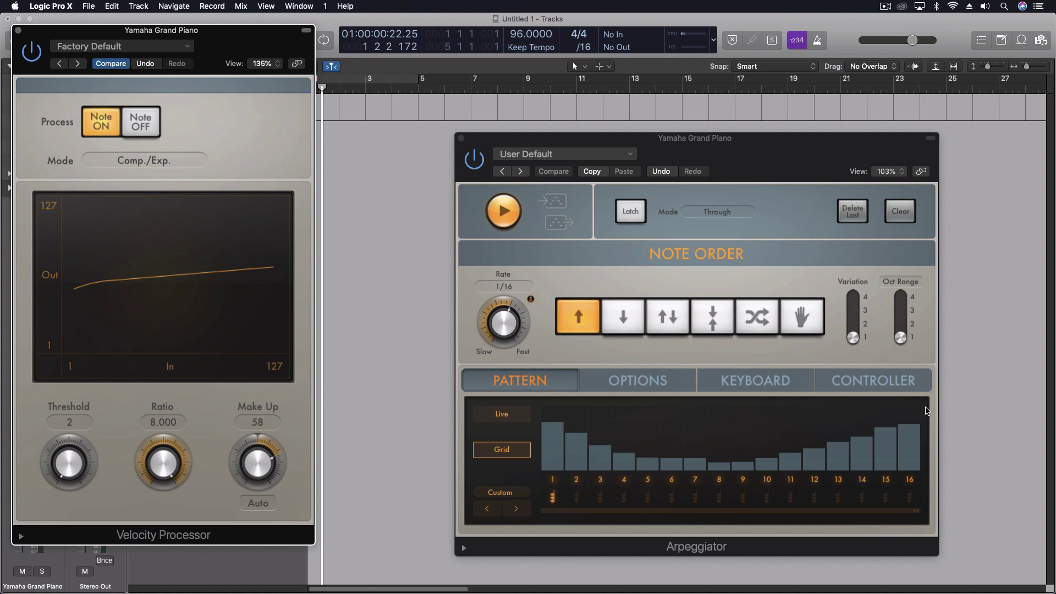
Close the Velocity Processor window and bring the Arpeggiator window to the front.
click(17, 30)
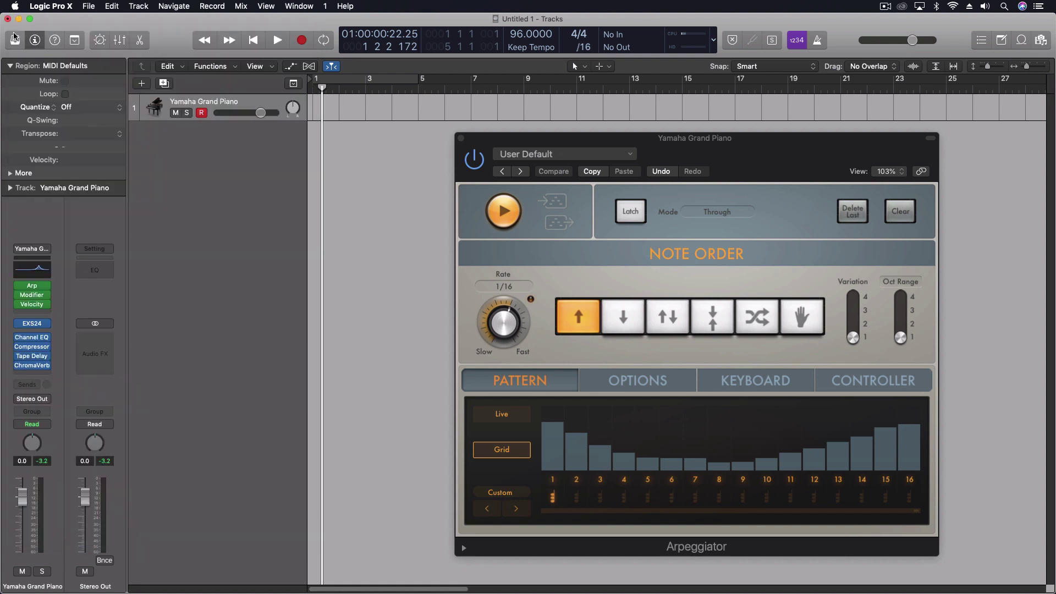
click(561, 140)
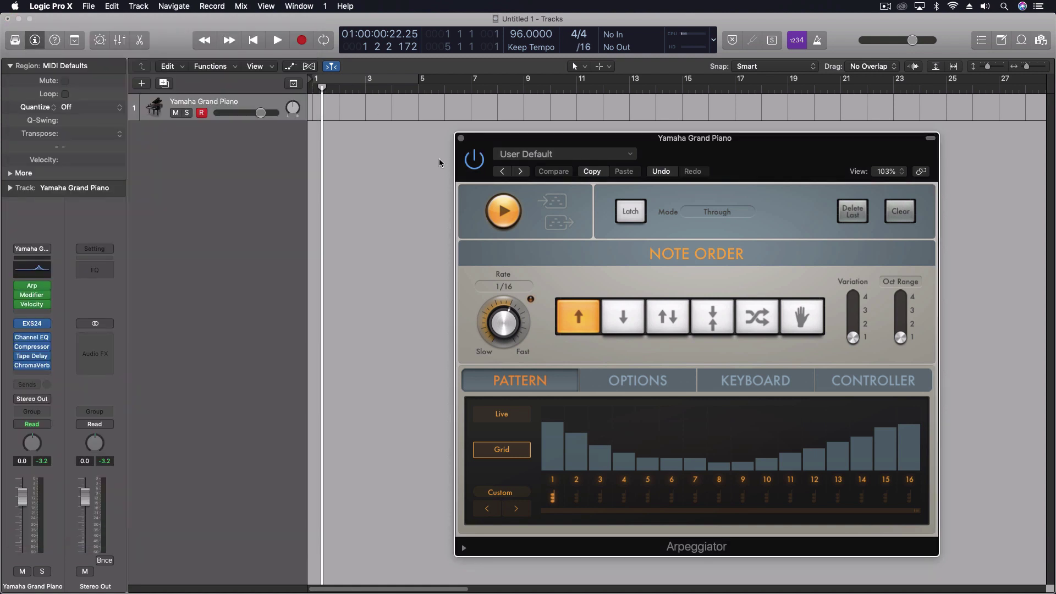